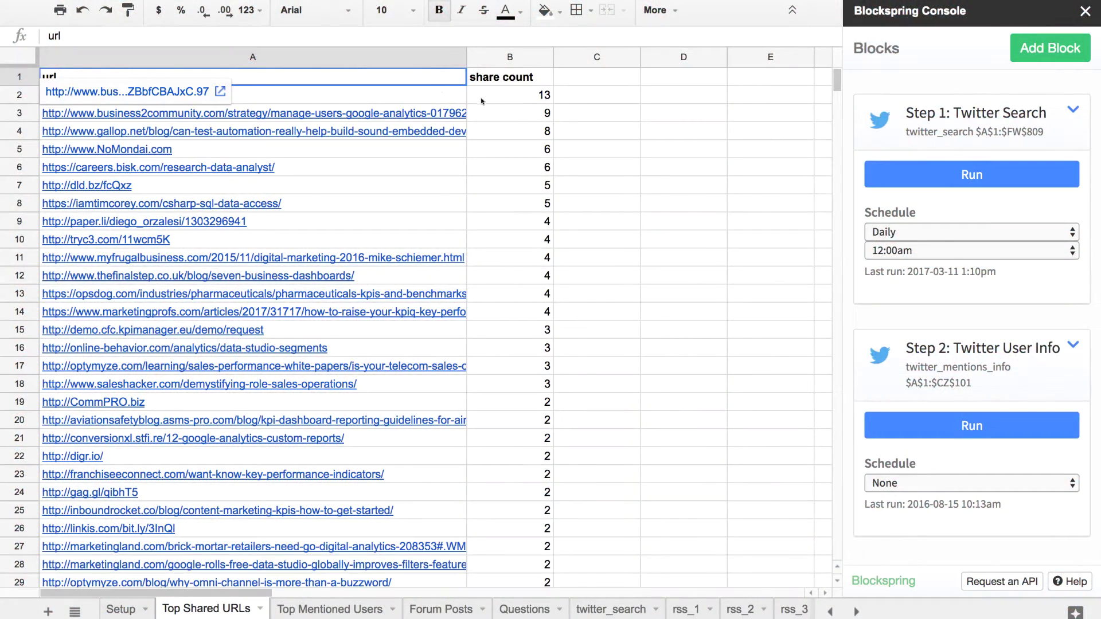
Inspect the top link's share count and the query formula behind the URL list
key("Down")
key("Right")
key("Left")
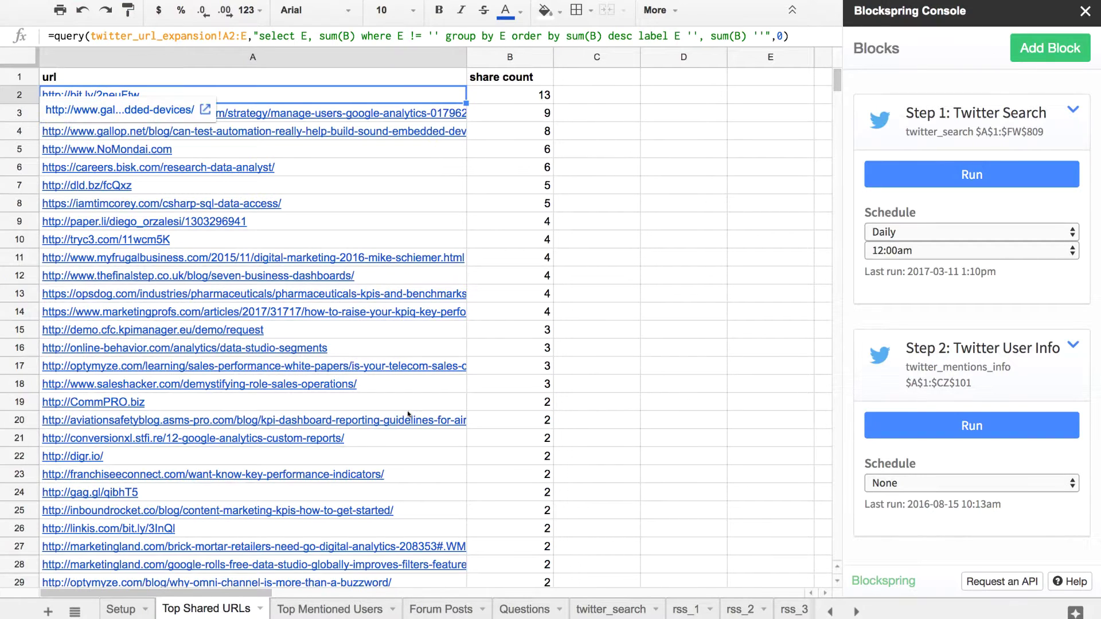
On Top Mentioned Users, check the handle query, mention counts and C2 bio lookup formula, then move to Forum Posts
key("ctrl+shift+Page_Down")
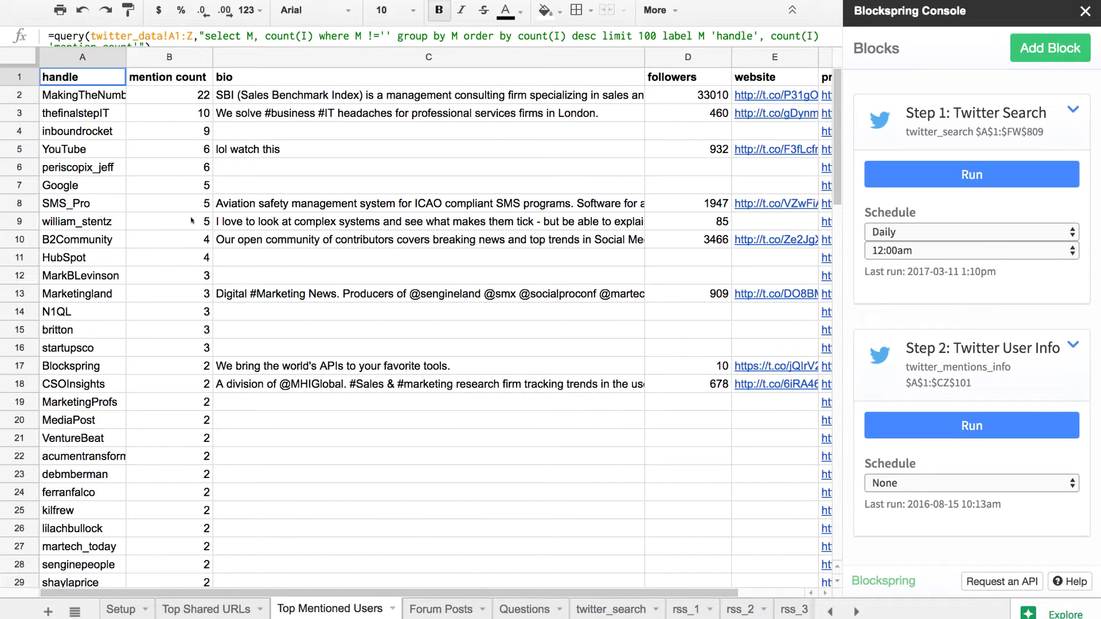
key("Right")
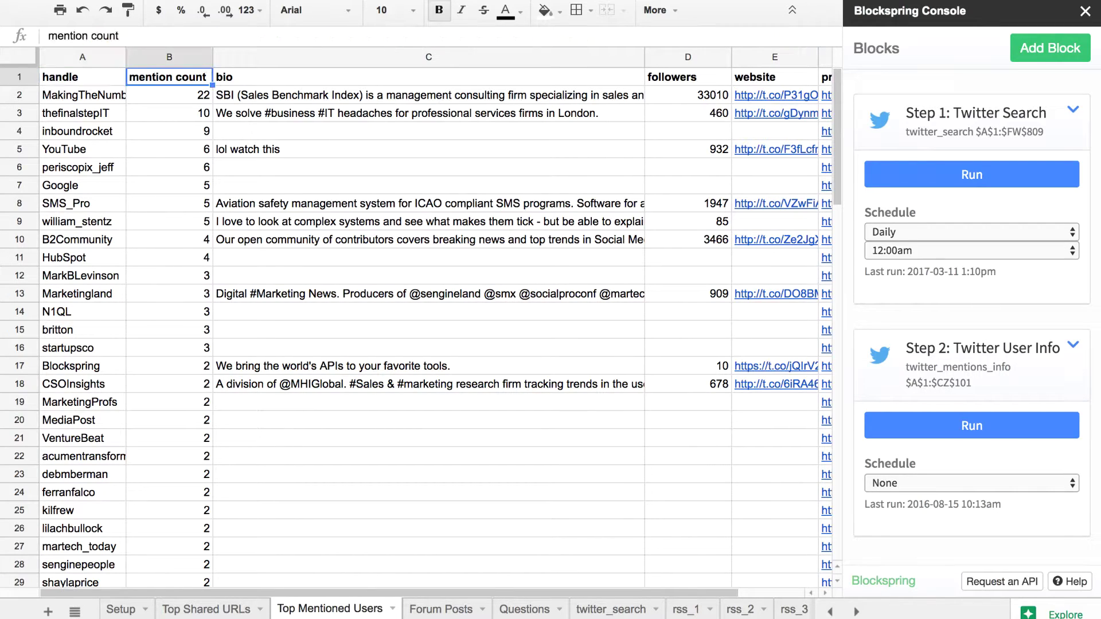
key("Left")
key("Down")
key("Up")
key("Right")
key("Right")
key("Down")
key("Left")
key("Left")
key("Up")
key("ctrl+shift+Page_Down")
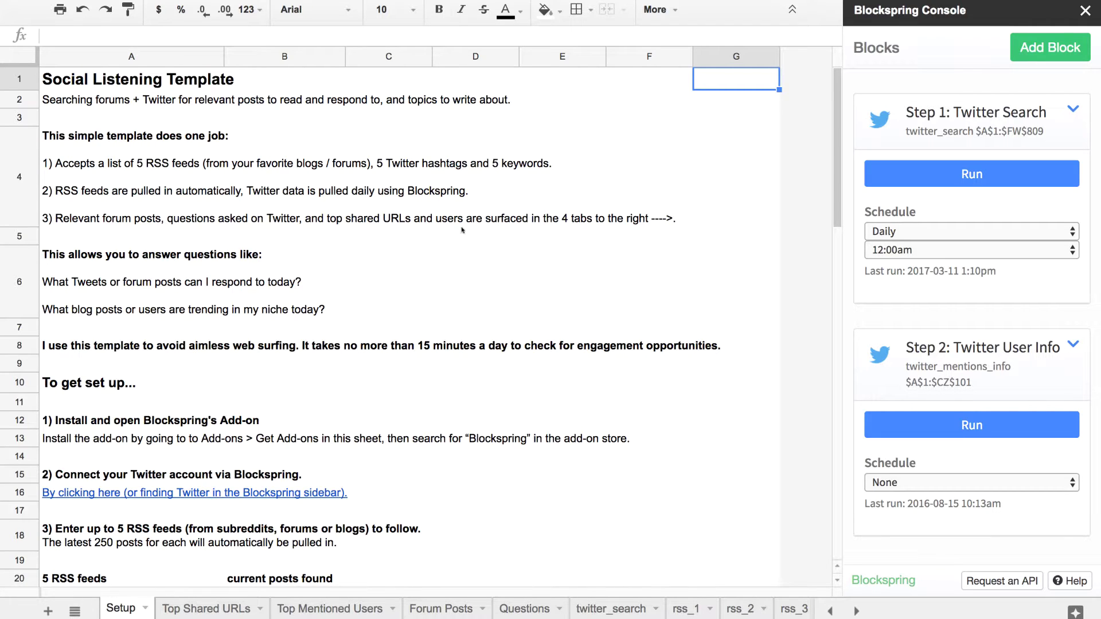
scroll(442, 354, "down", 3)
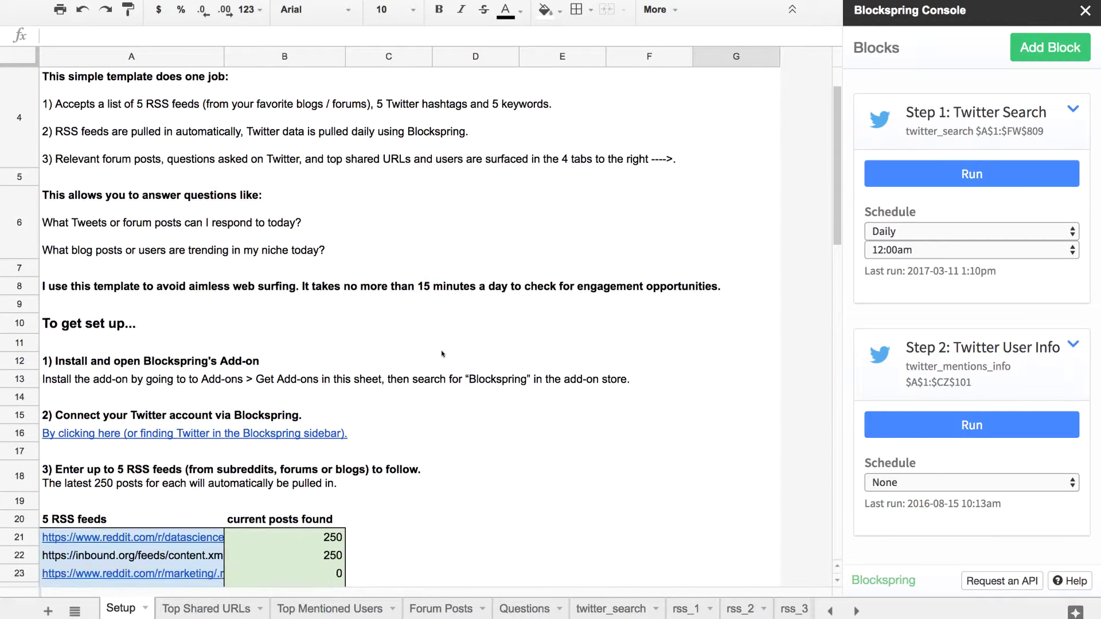
scroll(442, 353, "down", 3)
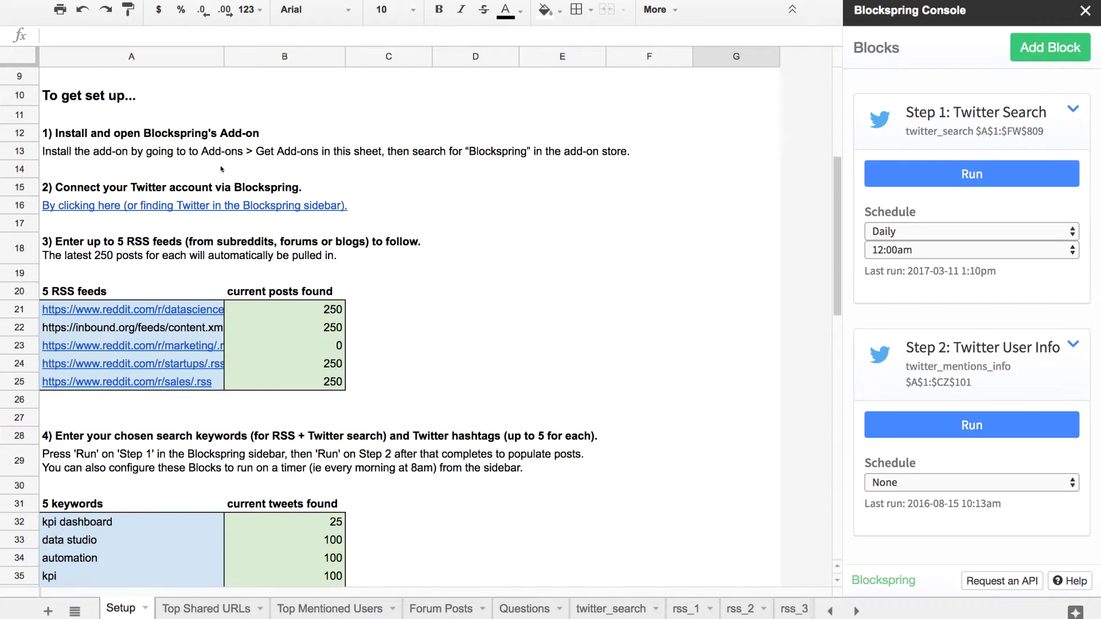
mouse_move(202, 208)
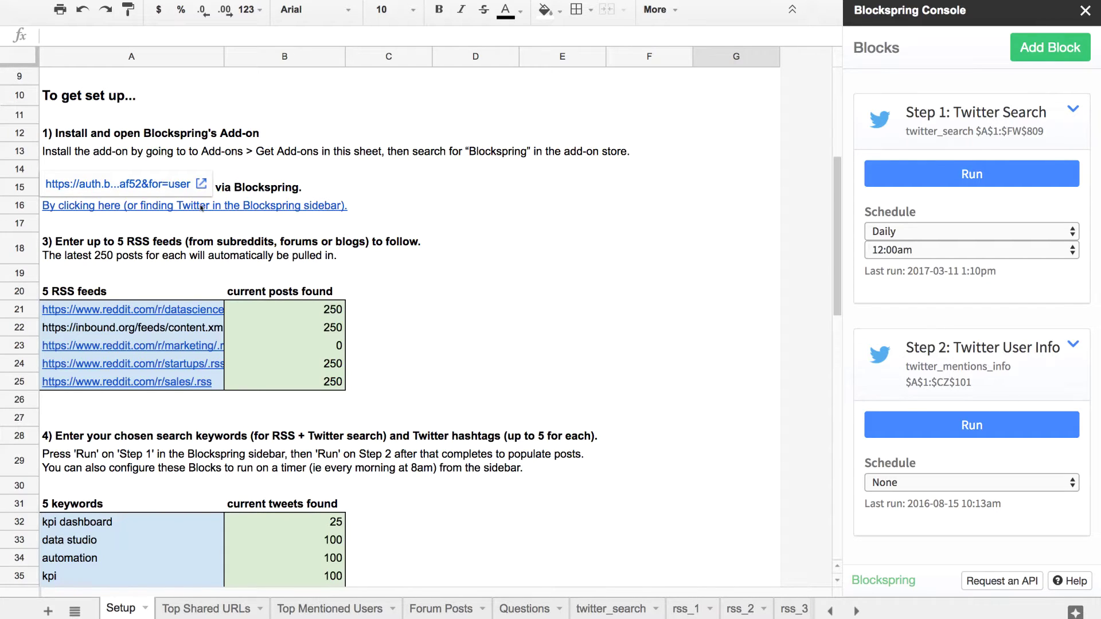
scroll(250, 289, "down", 1)
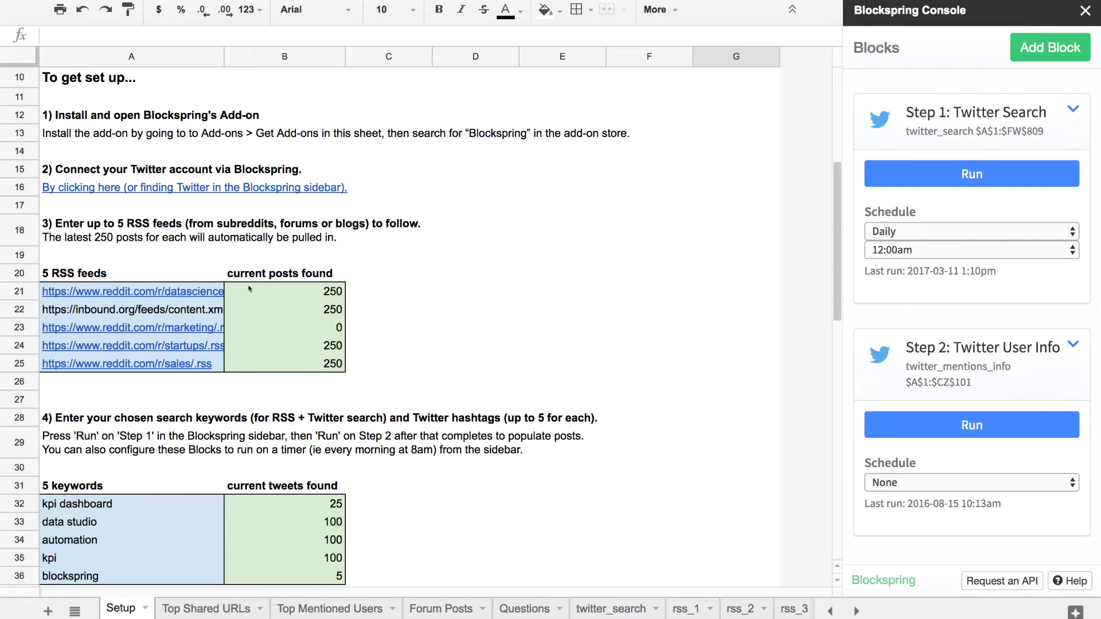
left_click(249, 290)
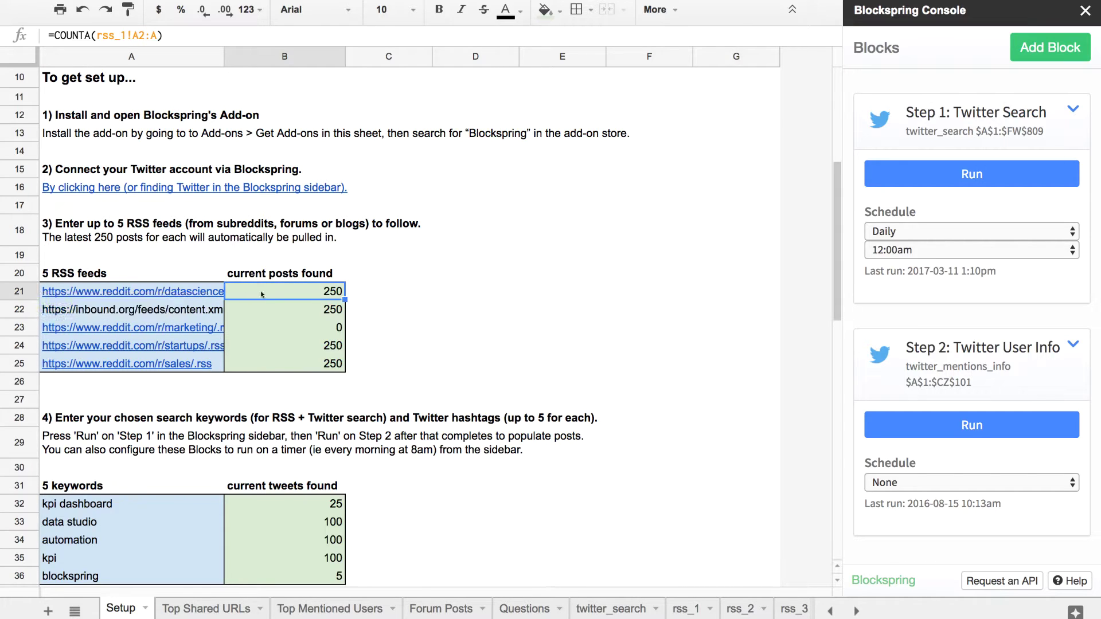
key("Left")
key("Up")
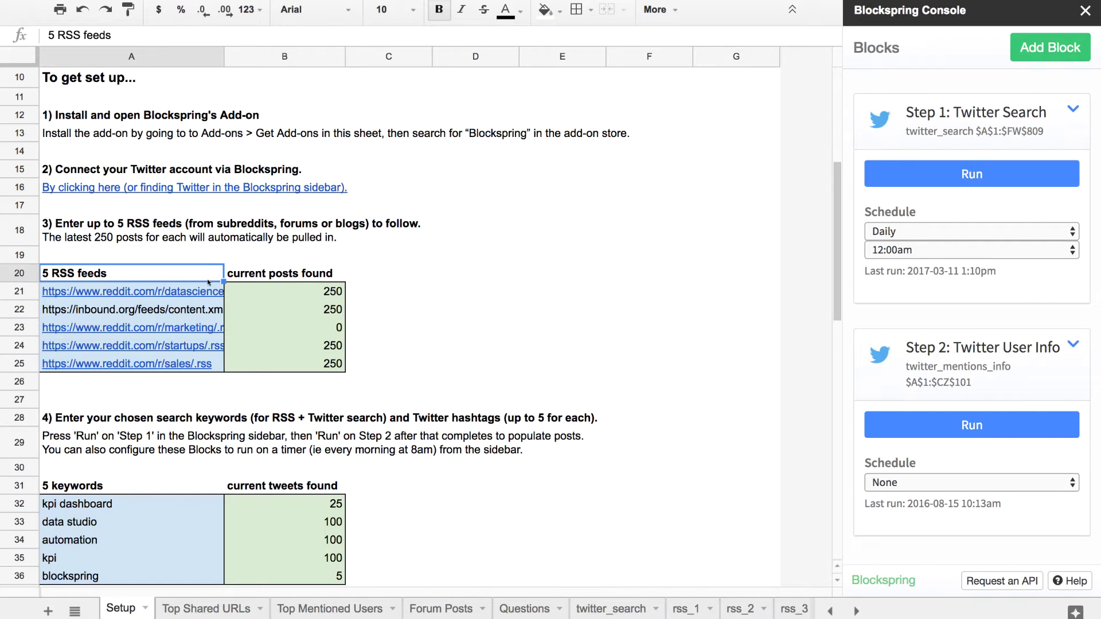
left_click(198, 303)
key("ctrl+shift+Down")
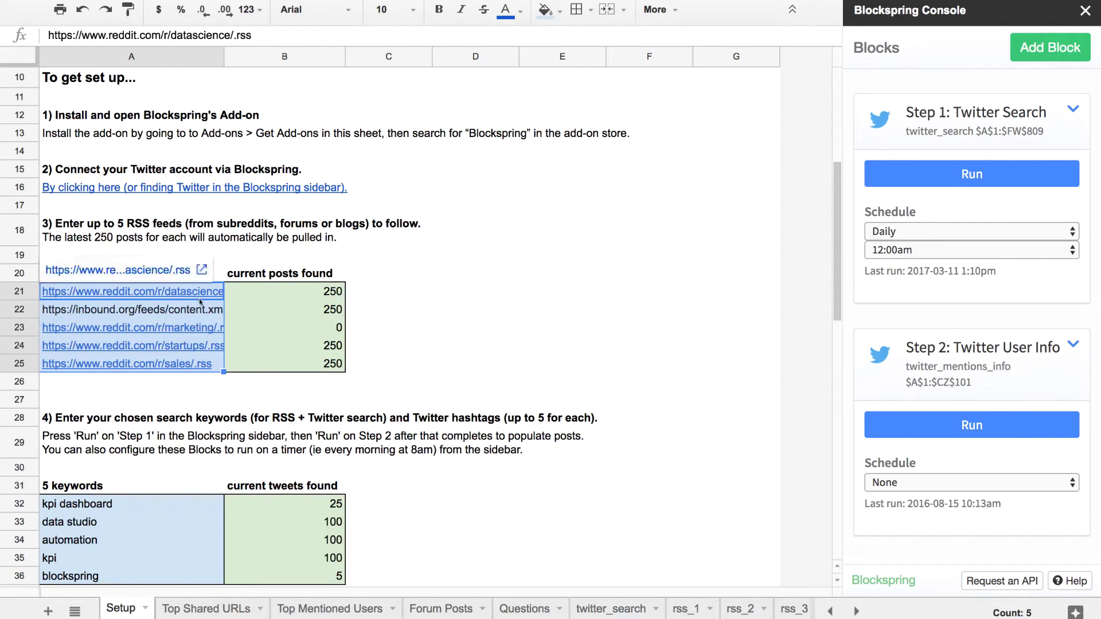
left_click(303, 290)
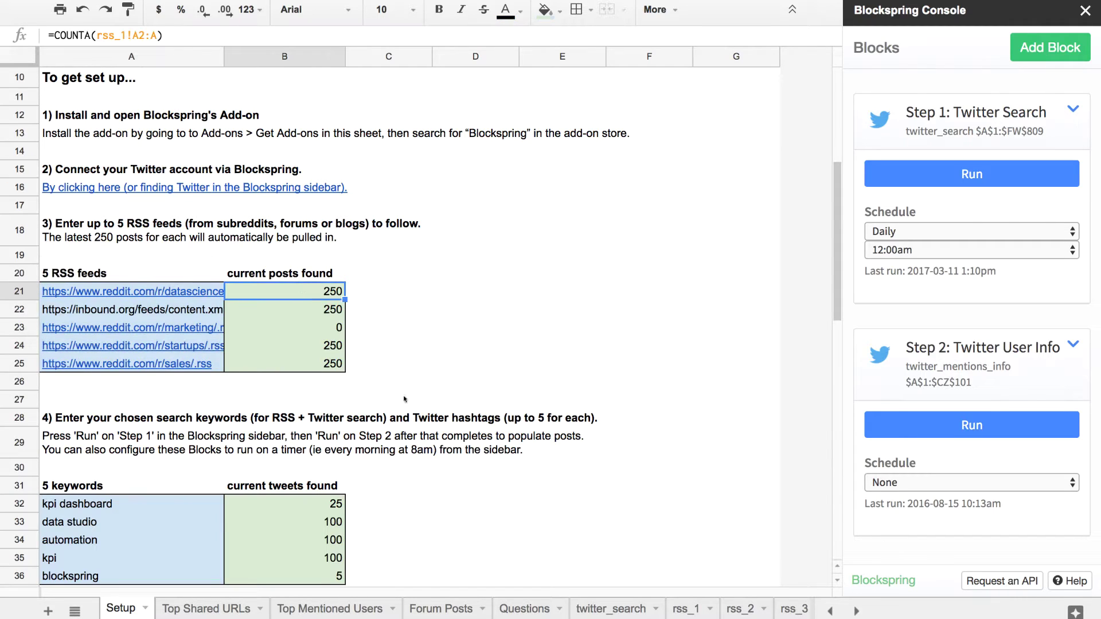
left_click(459, 608)
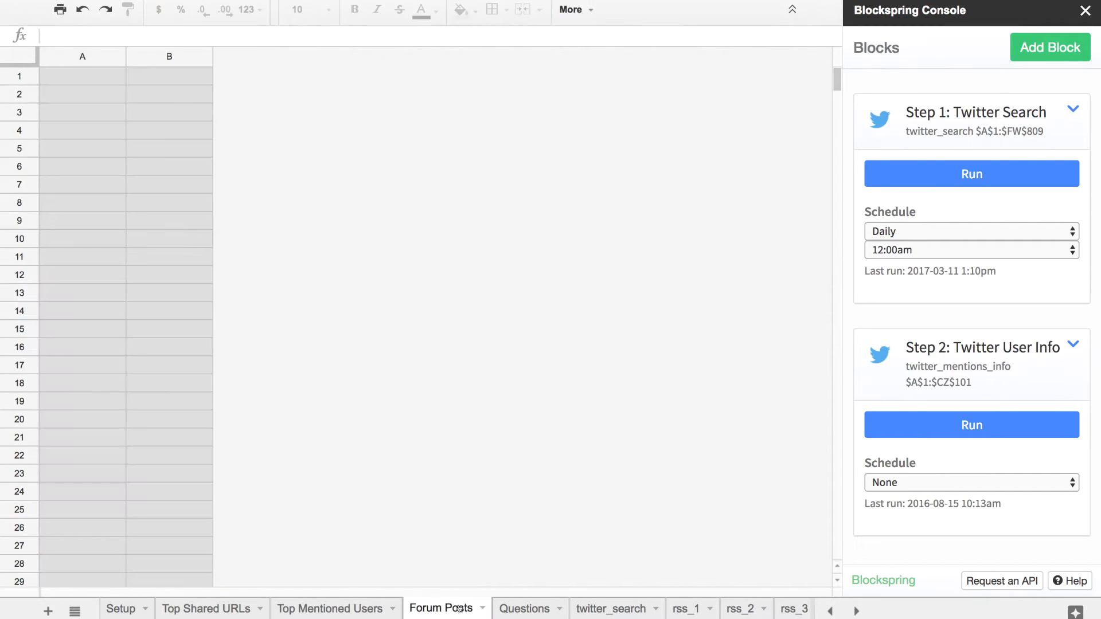
left_click(181, 76)
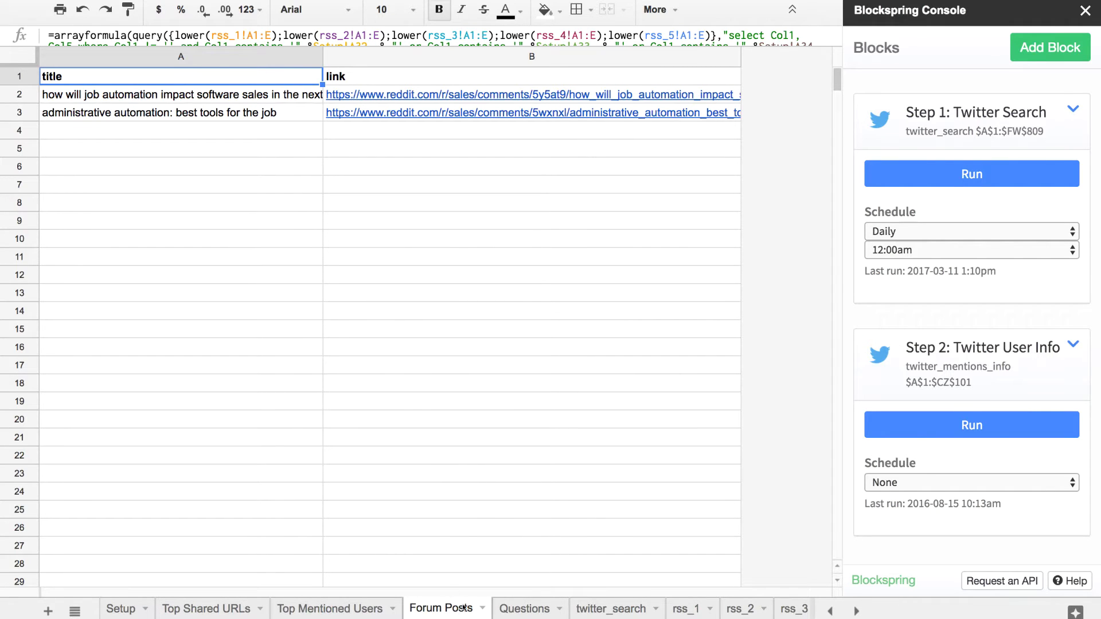
left_click(121, 608)
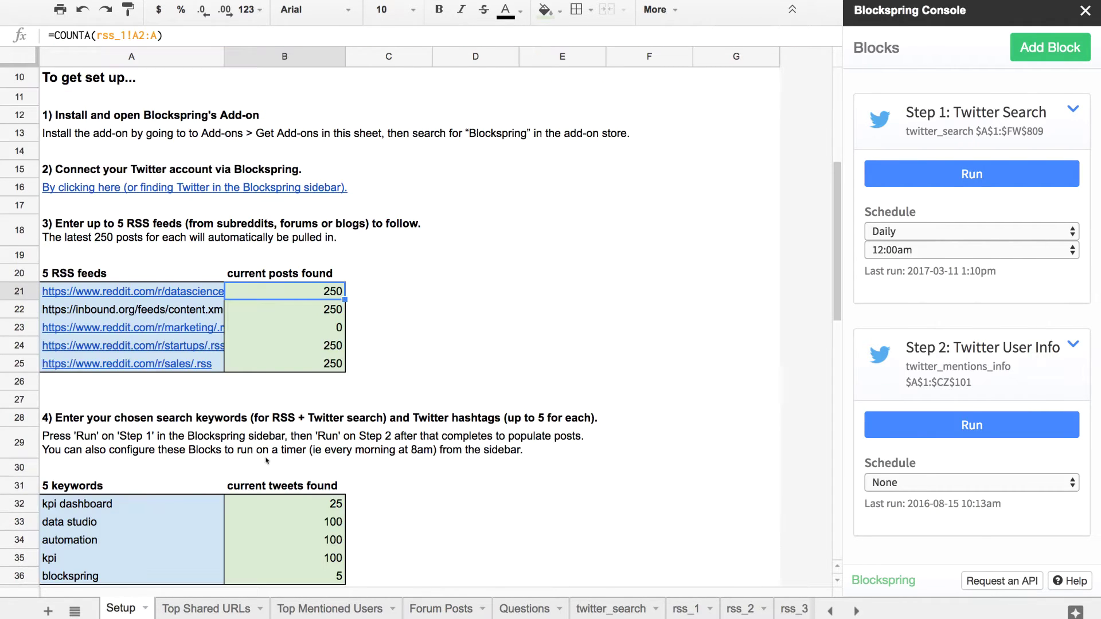
scroll(266, 461, "down", 5)
scroll(265, 460, "down", 2)
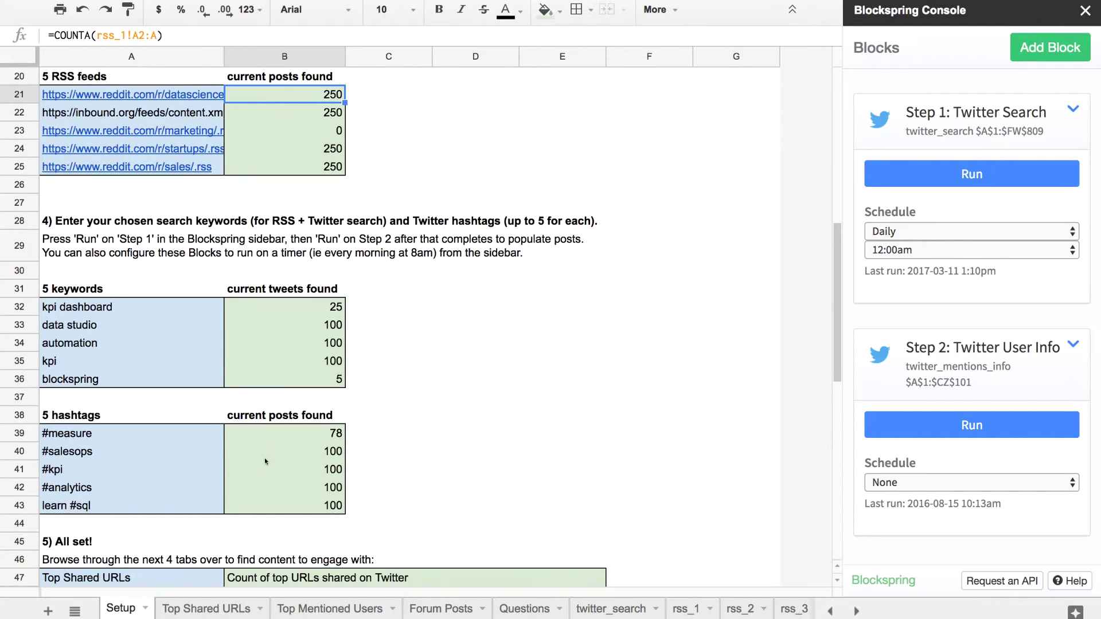
left_click(163, 319)
scroll(163, 319, "down", 1)
left_click_drag(163, 288, 178, 362)
left_click(163, 420)
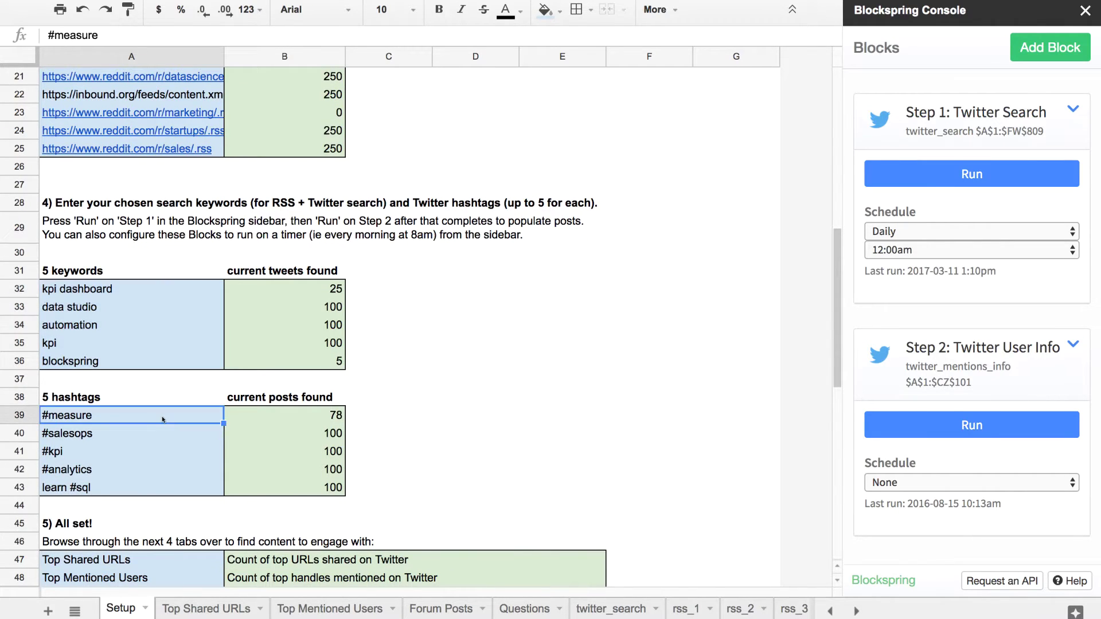
key("ctrl+shift+Down")
scroll(177, 414, "down", 1)
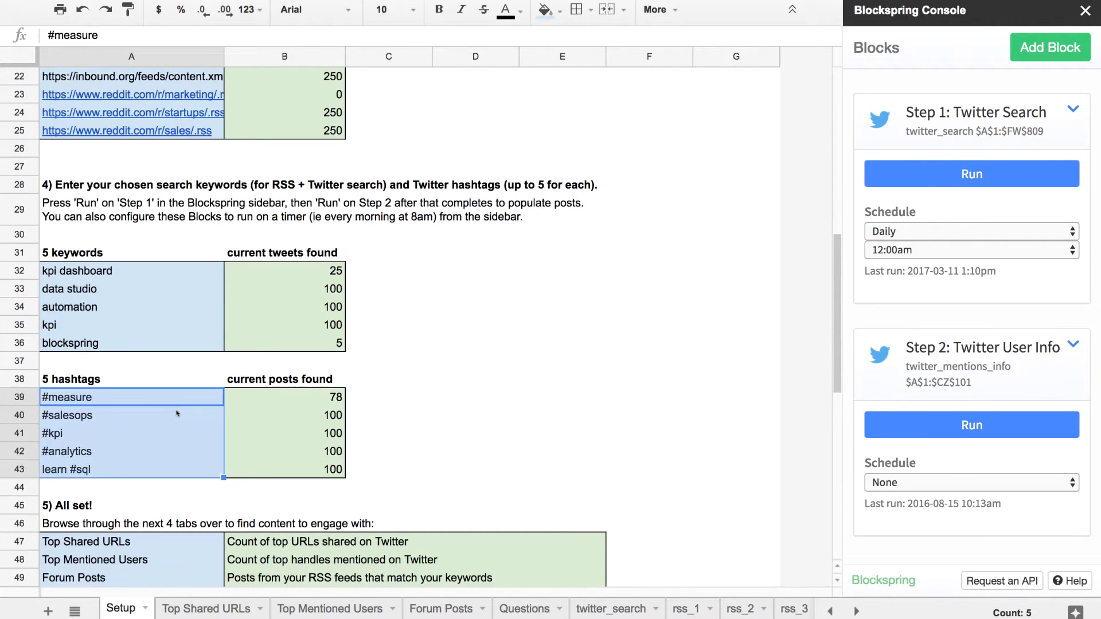
left_click(206, 273)
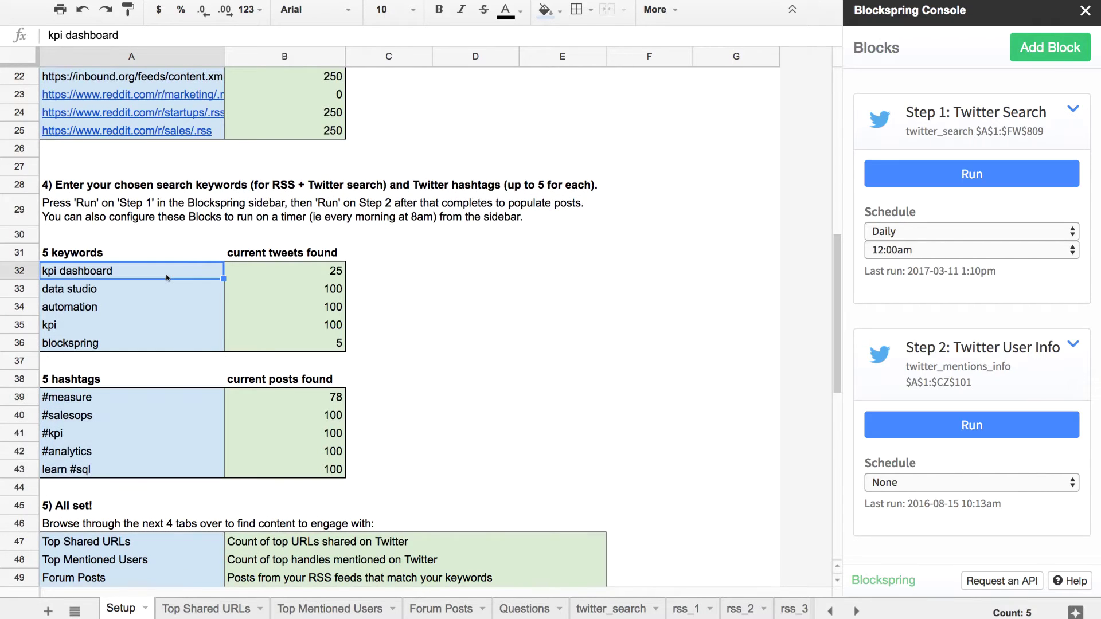
key("ctrl+shift+Down")
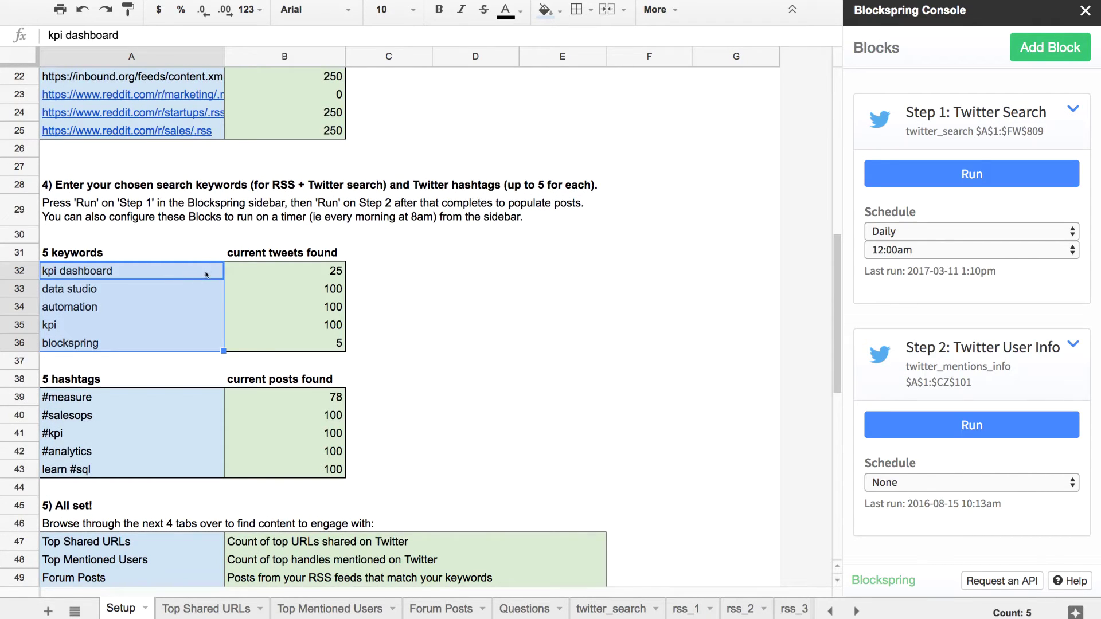
left_click(187, 396)
key("ctrl+shift+Down")
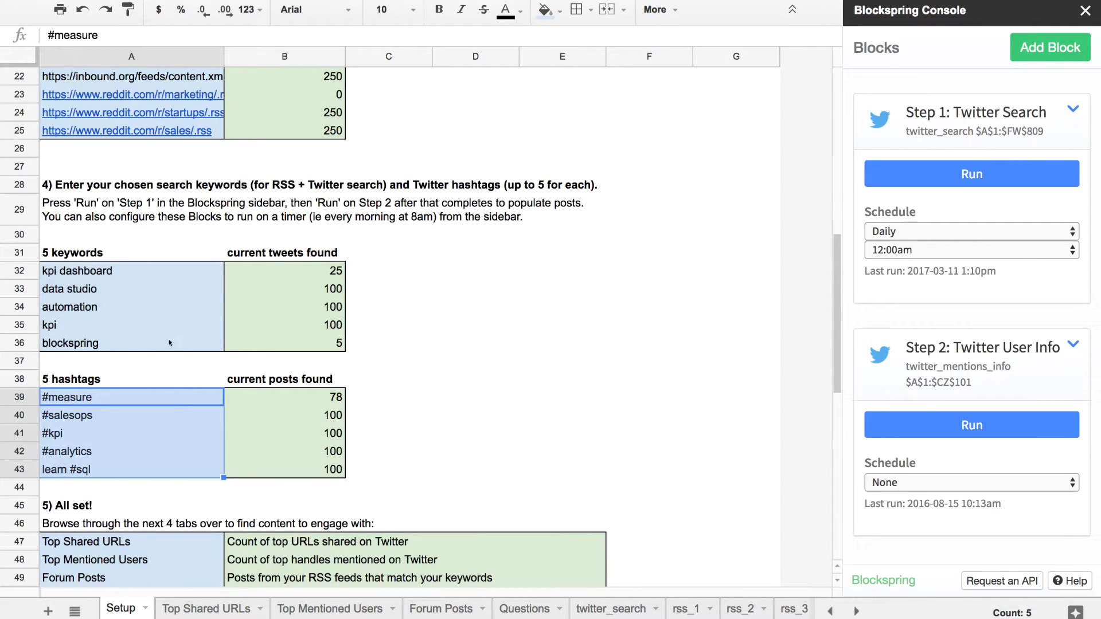
left_click(180, 435)
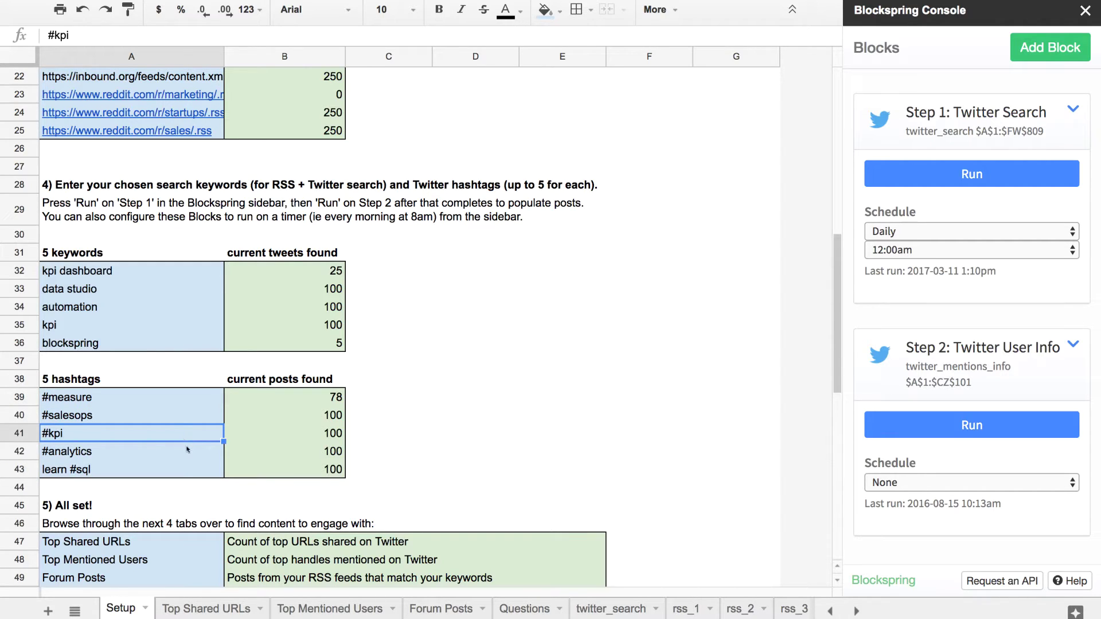
Check the Top Shared URLs query formula and the Top Mentioned Users handles, including the top count of 22
left_click(227, 609)
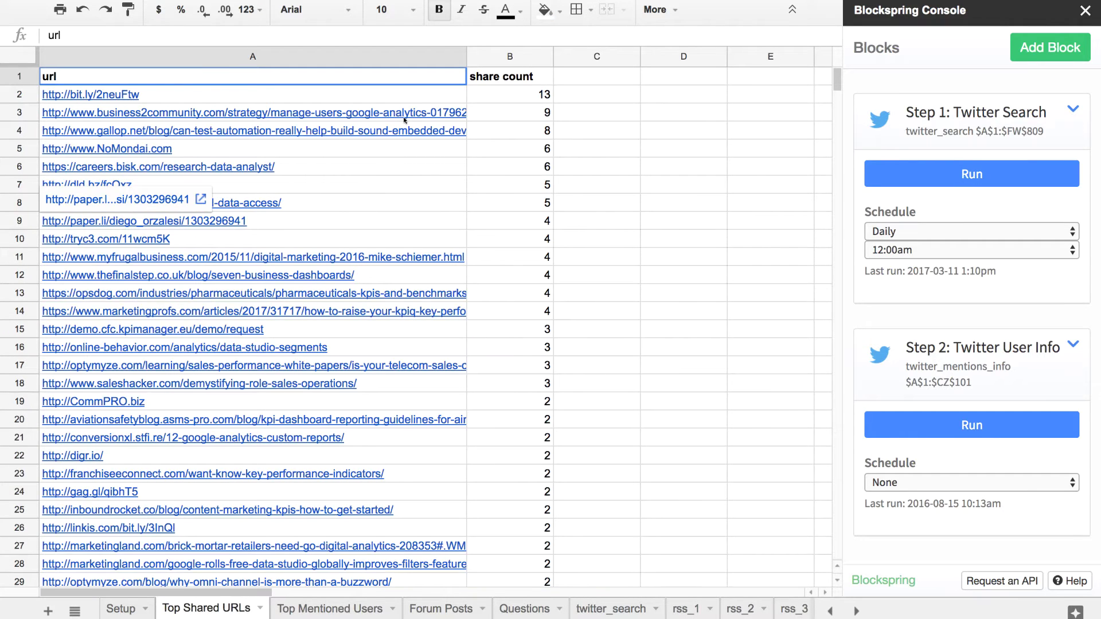
key("Down")
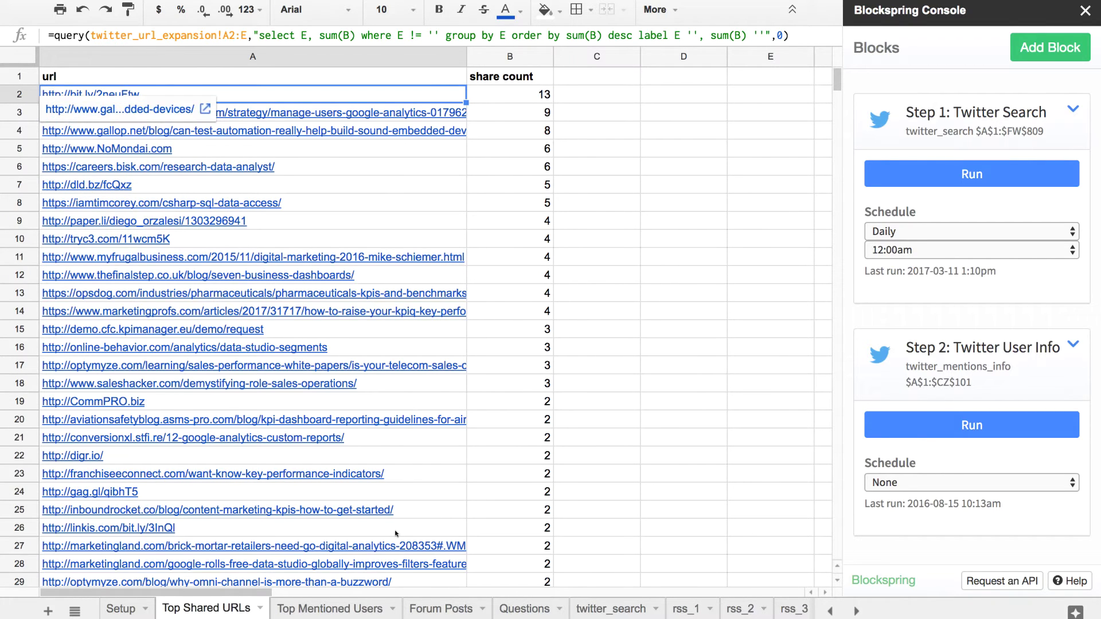
key("ctrl+shift+Page_Down")
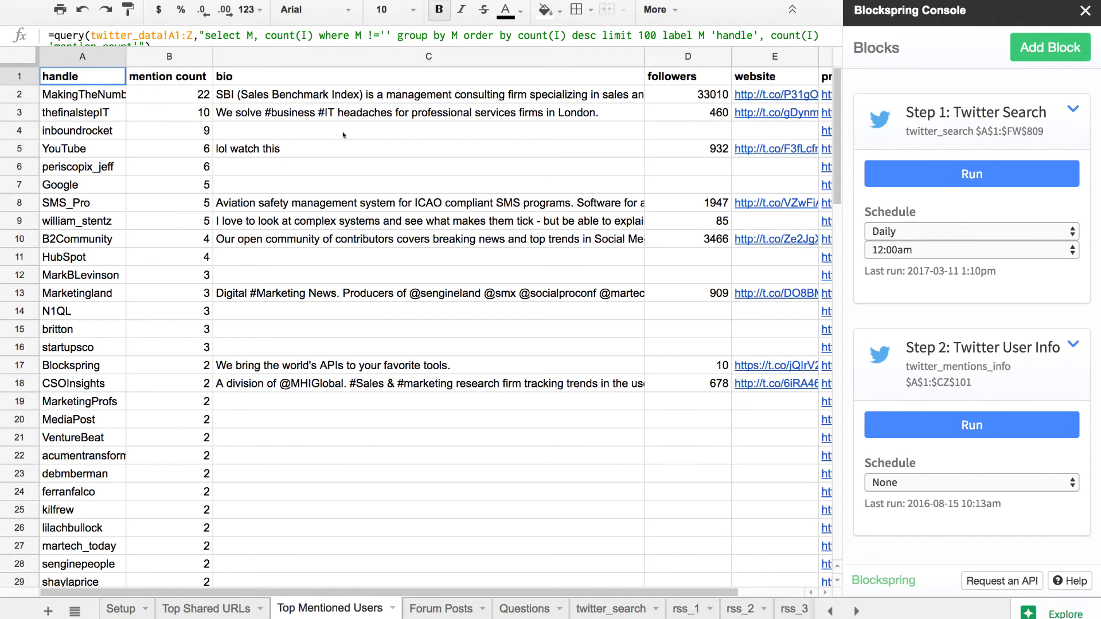
key("Right")
key("Down")
key("Left")
key("Up")
key("Right")
key("Down")
key("Up")
key("Left")
View the first matching r/sales post title on the Forum Posts sheet
key("ctrl+shift+Page_Down")
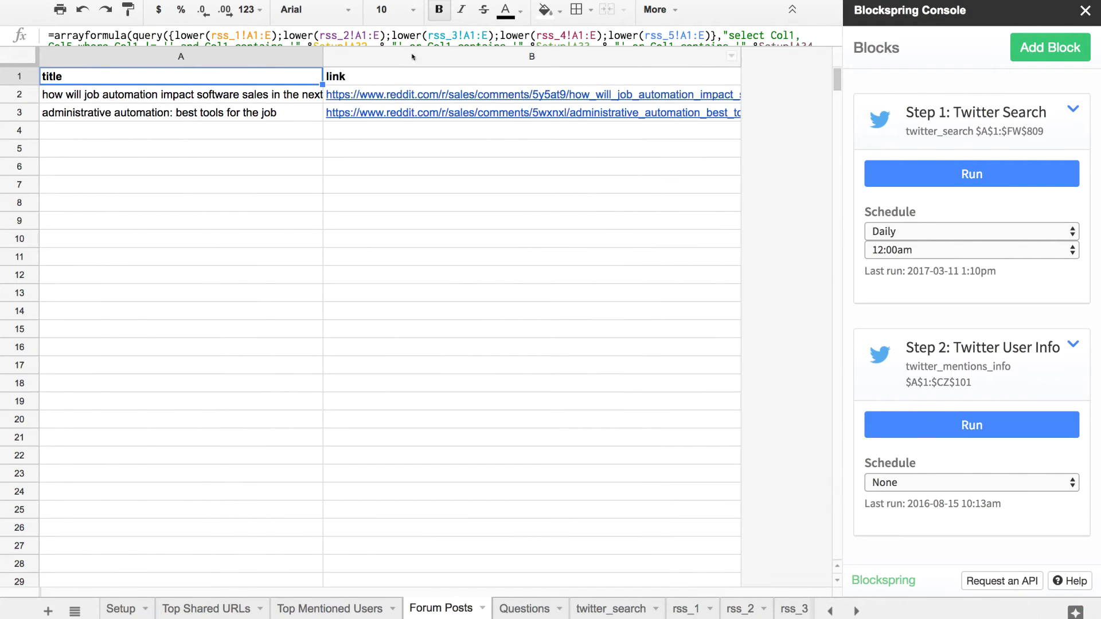
key("Down")
key("Up")
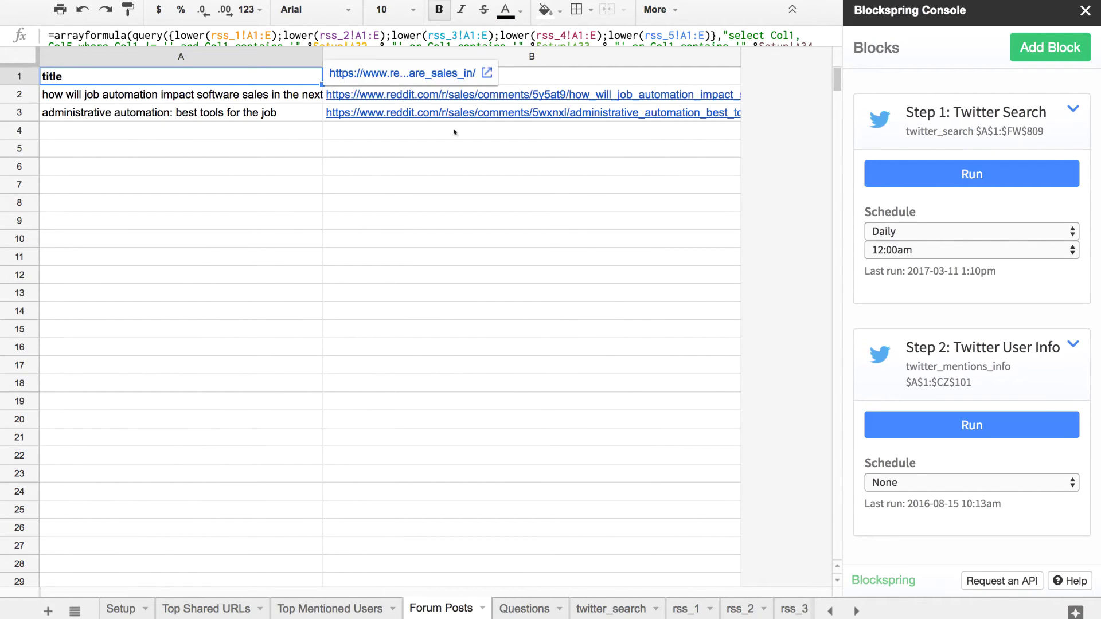
On the Questions sheet, move from the first user's bio to the question tweets in column D
left_click(535, 608)
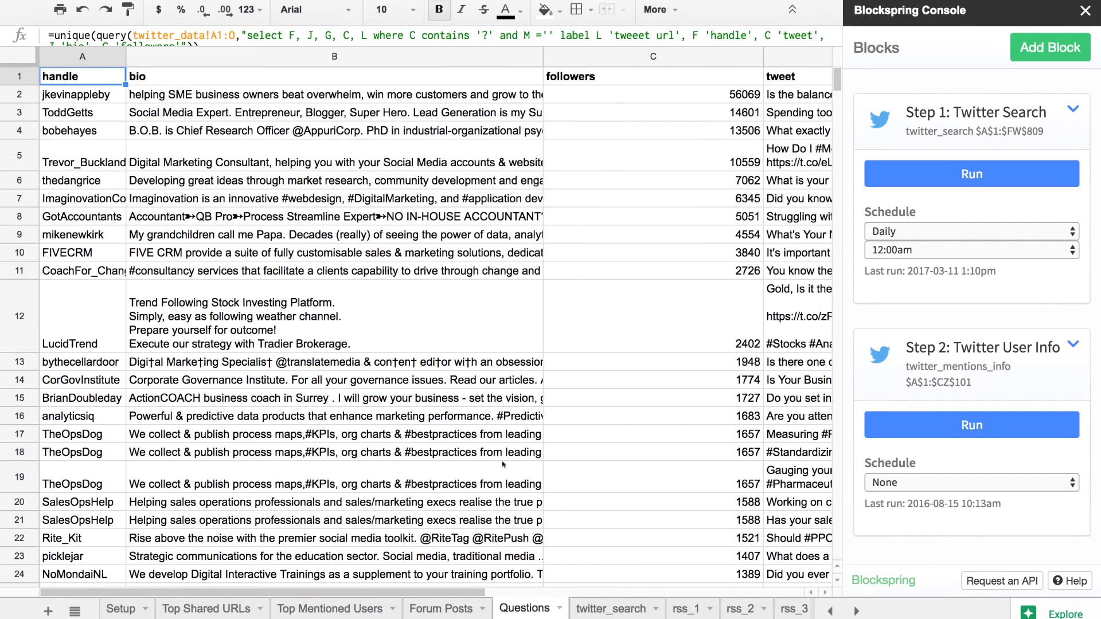
key("Down")
key("Right")
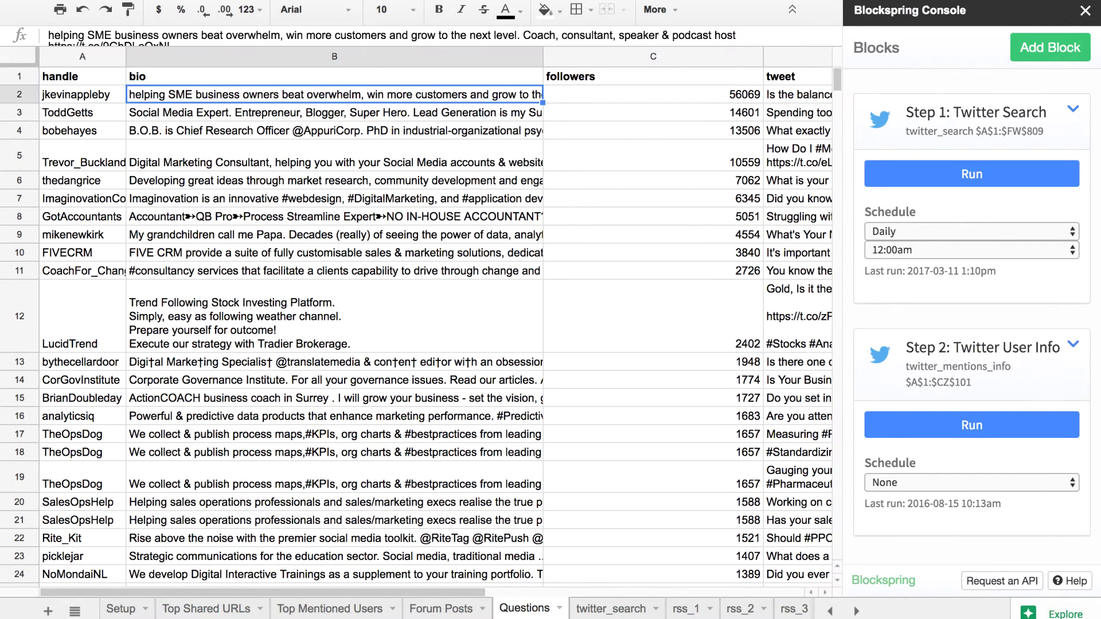
key("Right")
key("Right")
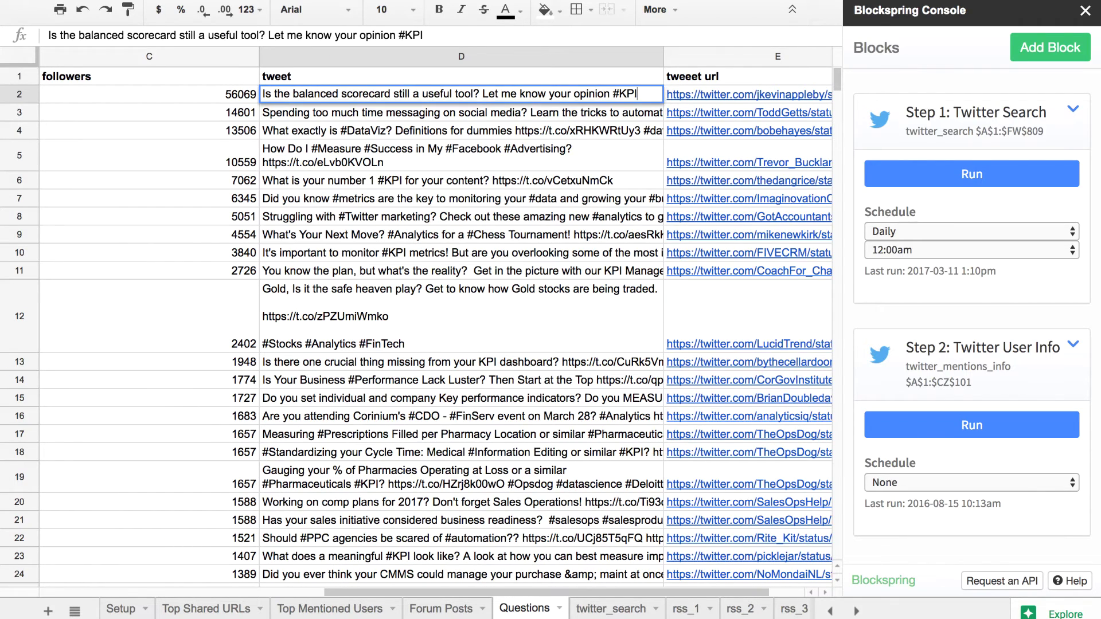
left_click(462, 112)
Read down the question tweets to D10, then jump back to cell A1
key("Down")
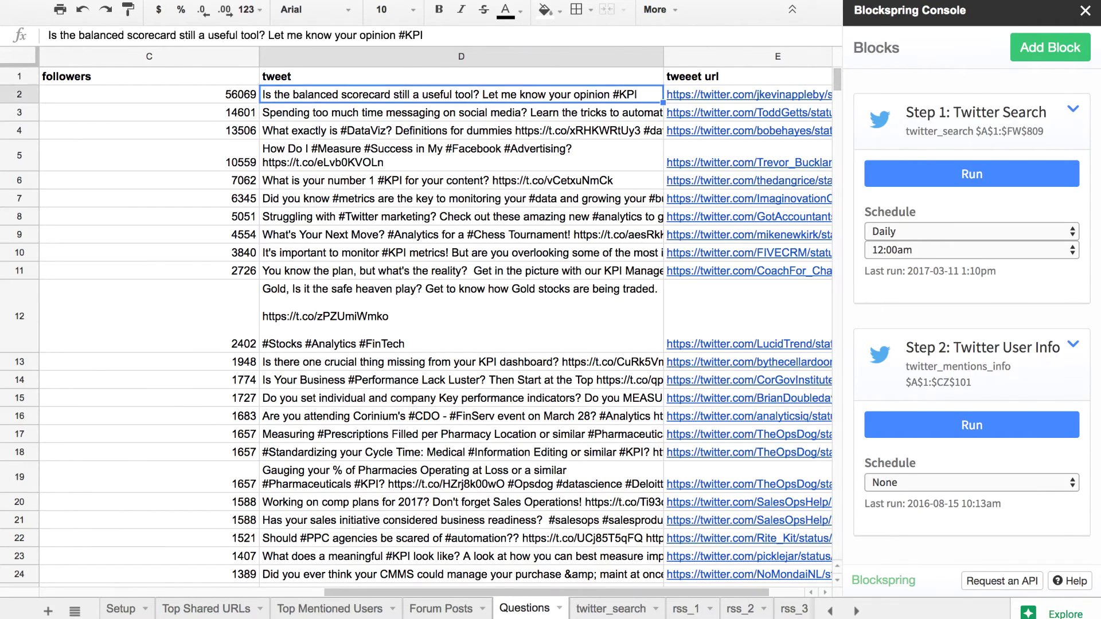
key("Up")
key("Up")
key("Up")
key("Down")
key("Down")
key("Down")
key("Down")
key("Down")
key("Down")
key("Down")
key("Return")
key("Return")
key("Down")
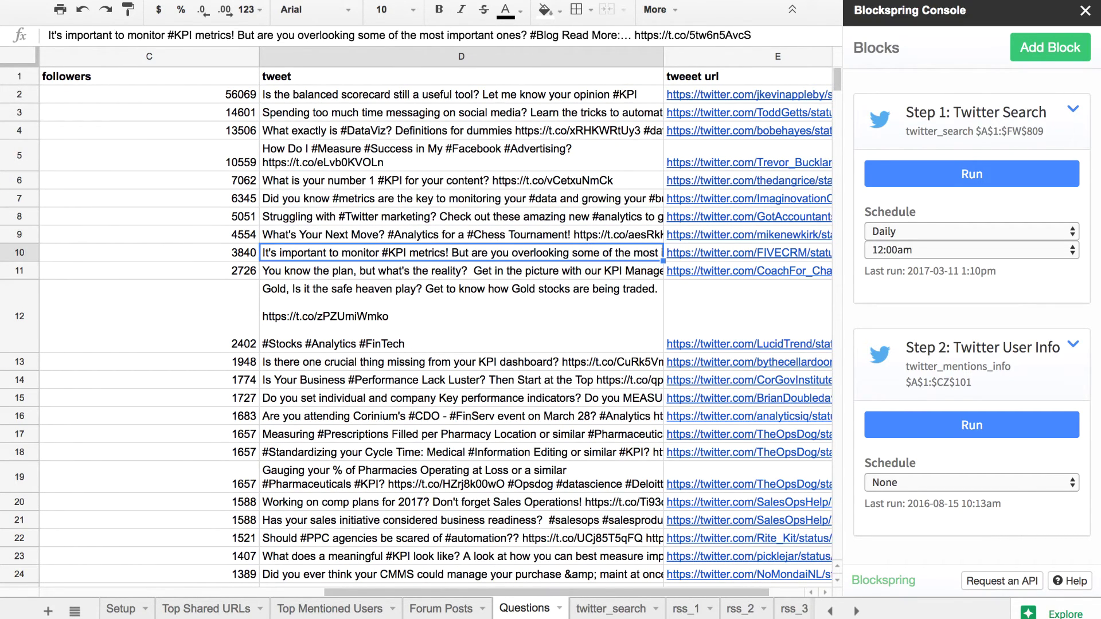
key("Down")
key("Down")
key("Down")
key("Down")
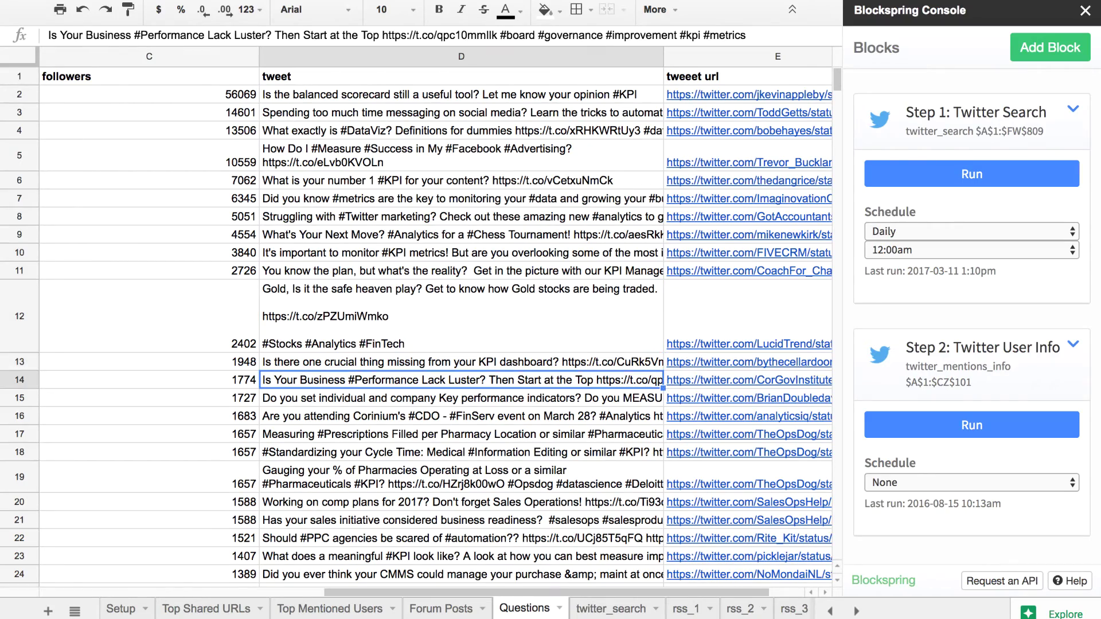
key("ctrl+Up")
key("ctrl+Left")
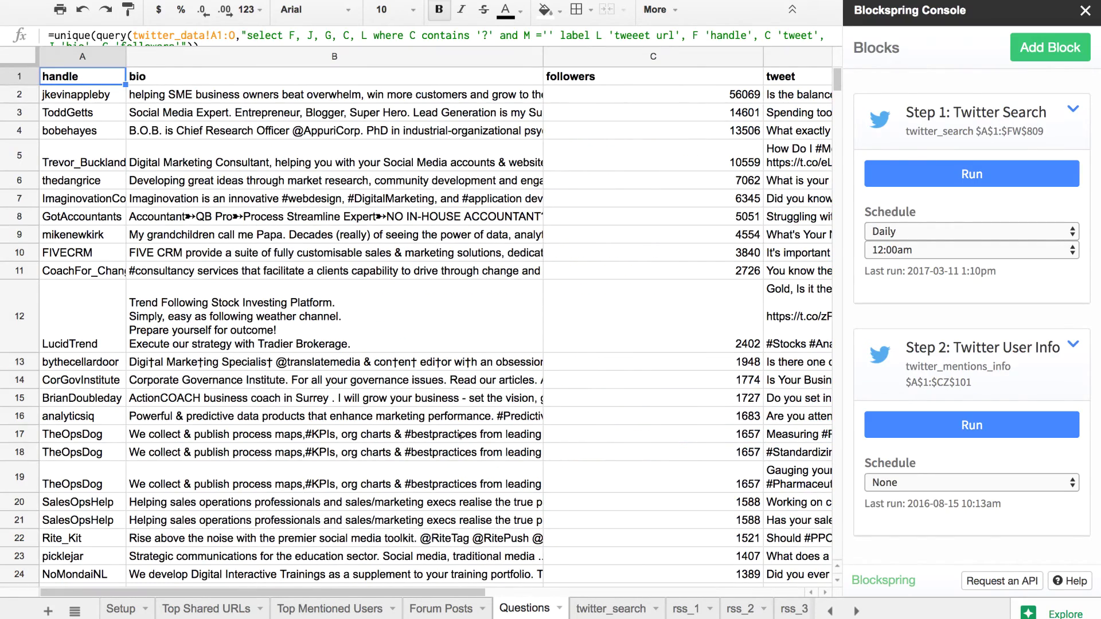